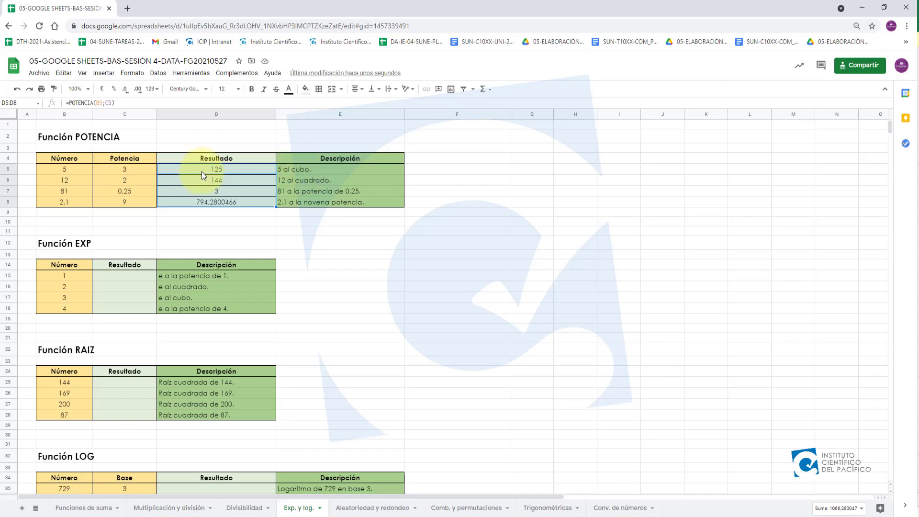
Enter =EXP(B15) in C15 of the EXP table and fill the formula down through C18.
scroll(108, 274, "down", 3)
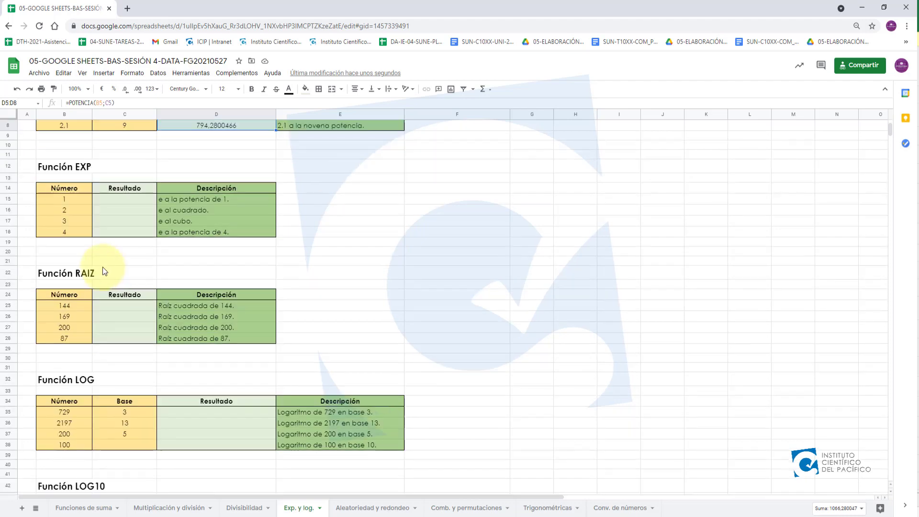
left_click(118, 200)
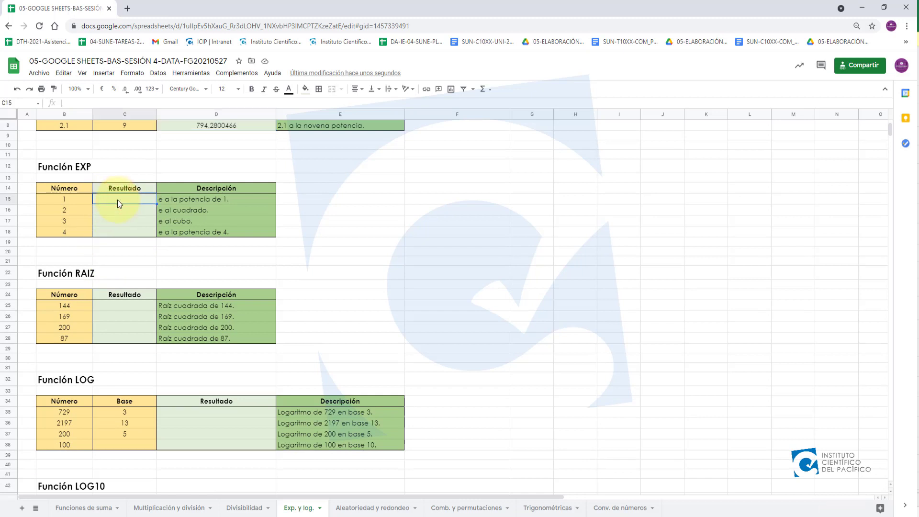
type("=EXP(")
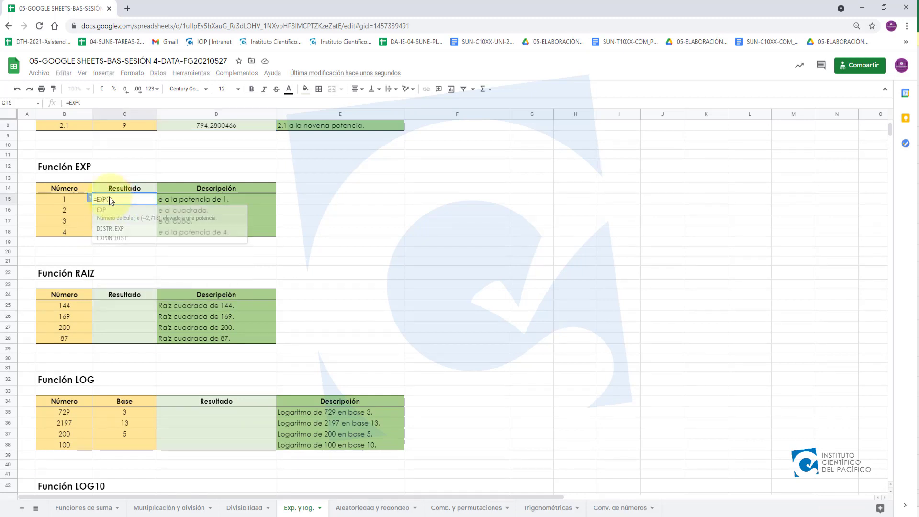
left_click(95, 209)
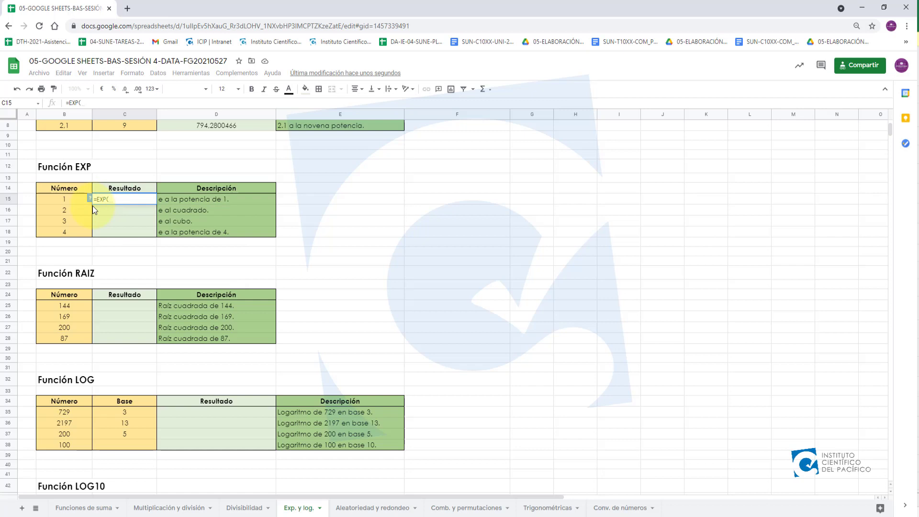
left_click(62, 199)
type(")")
key("Return")
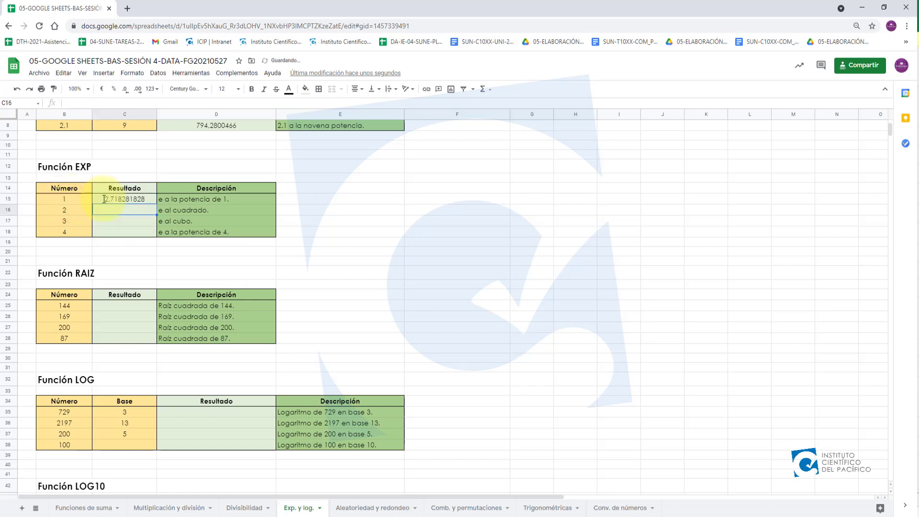
left_click(130, 200)
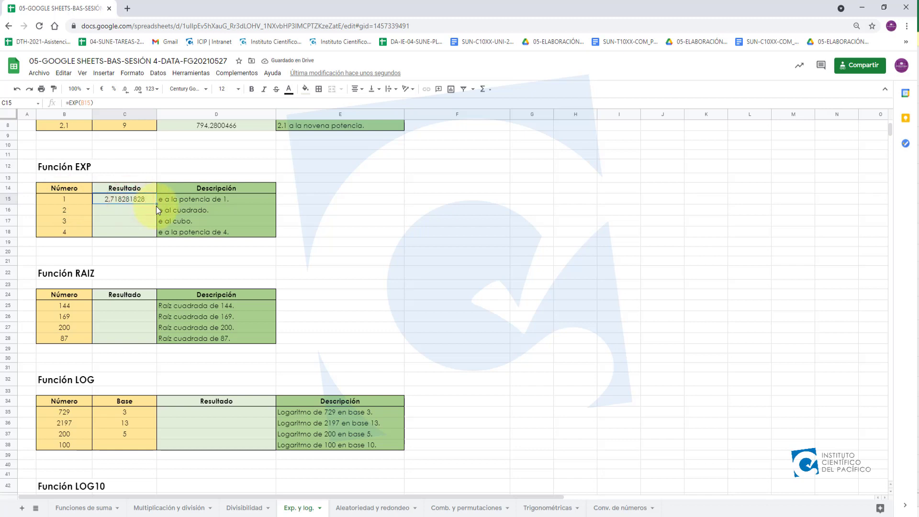
left_click_drag(156, 204, 146, 232)
Check the EXP results in C15:C18 against their numbers and descriptions.
scroll(187, 179, "down", 1)
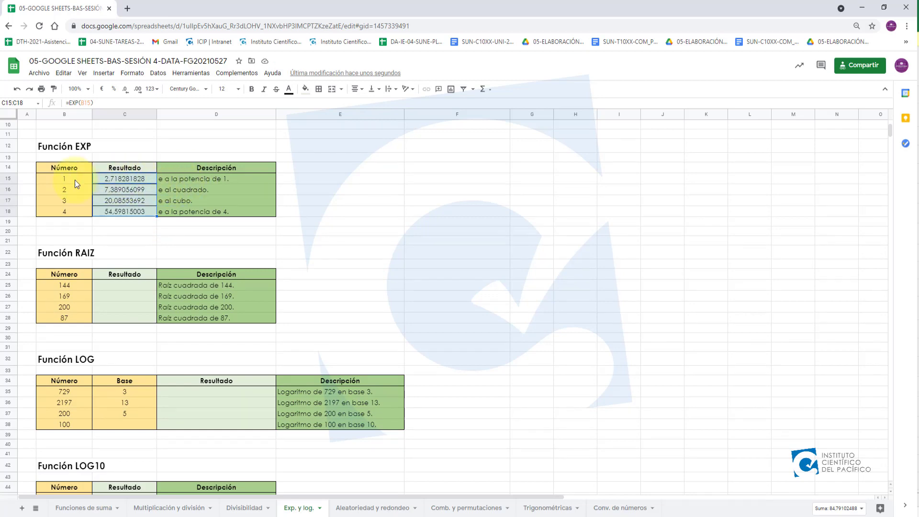
left_click(6, 179)
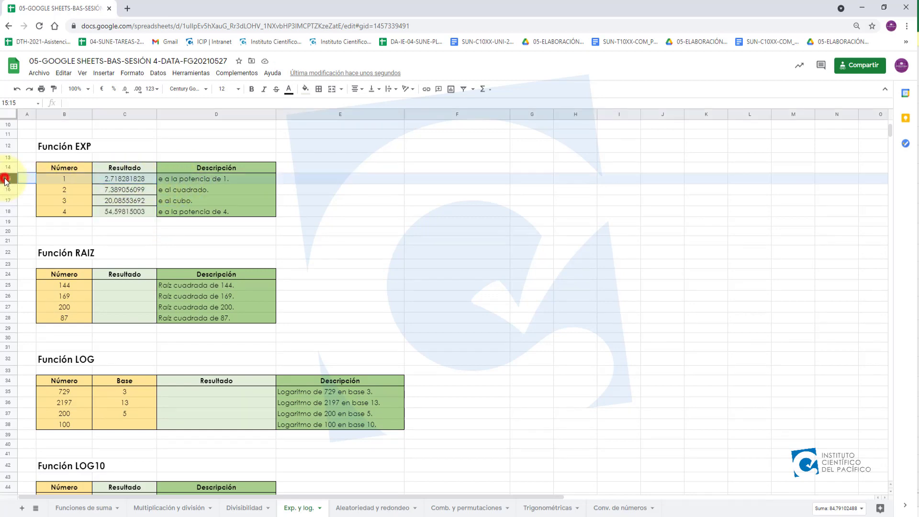
left_click(161, 179)
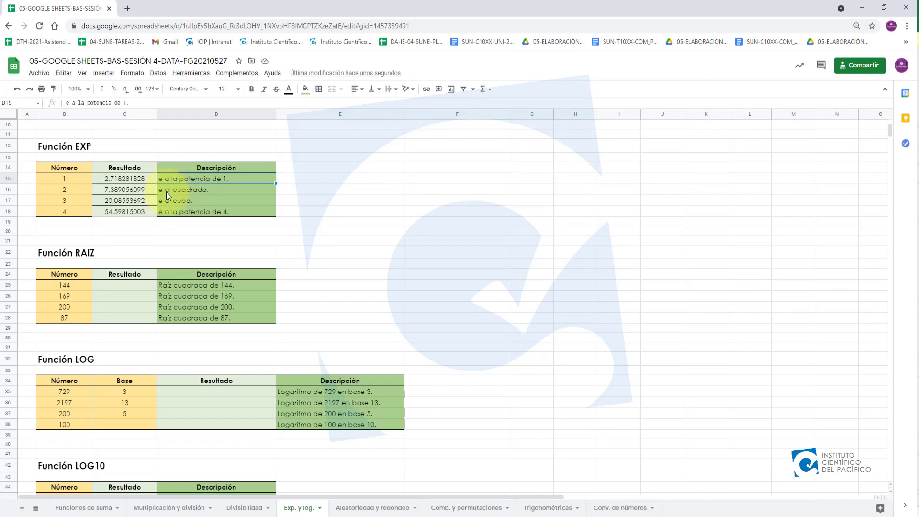
scroll(174, 192, "down", 1)
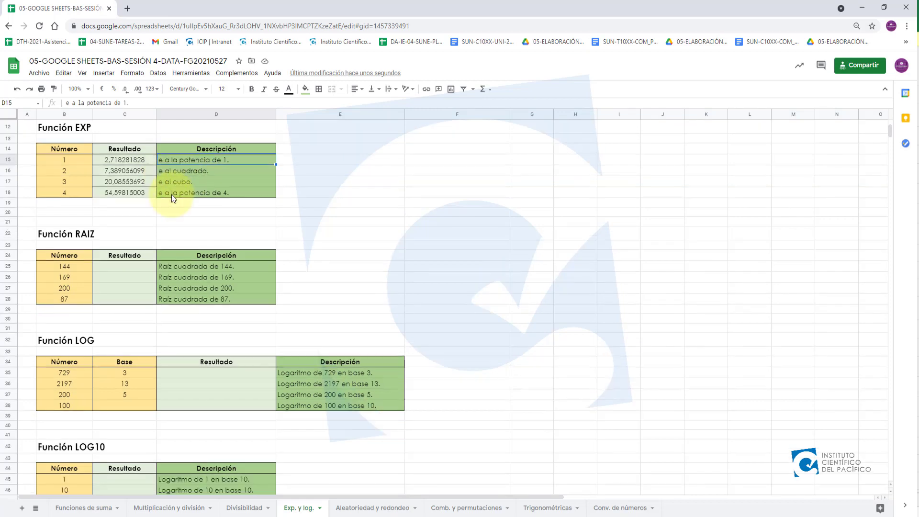
left_click(188, 183)
left_click(139, 185)
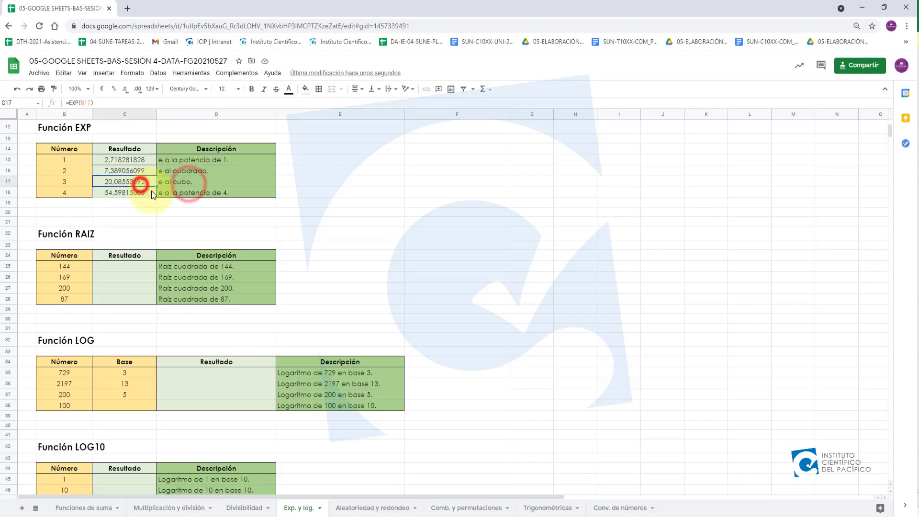
left_click(151, 190)
Enter =RAIZ(B25) in C25 of the RAIZ table and fill the formula down through C28.
scroll(185, 199, "down", 3)
left_click(125, 207)
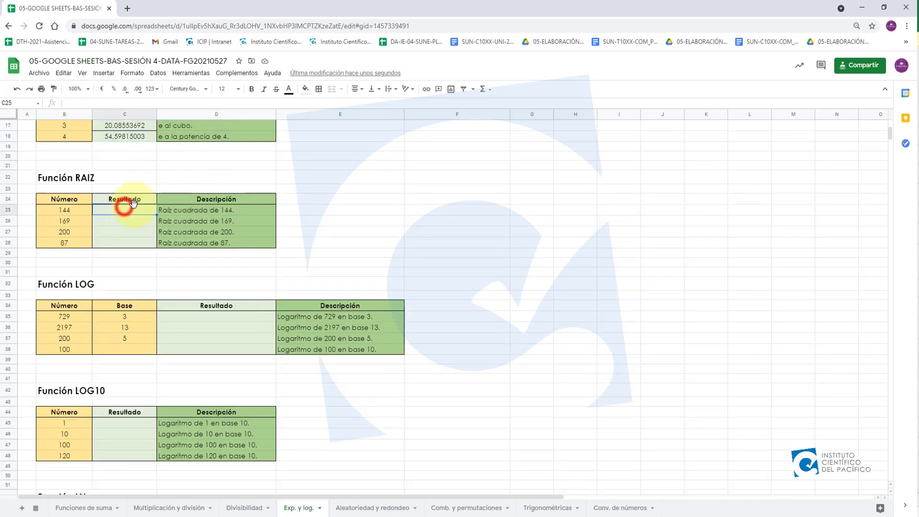
scroll(129, 205, "down", 2)
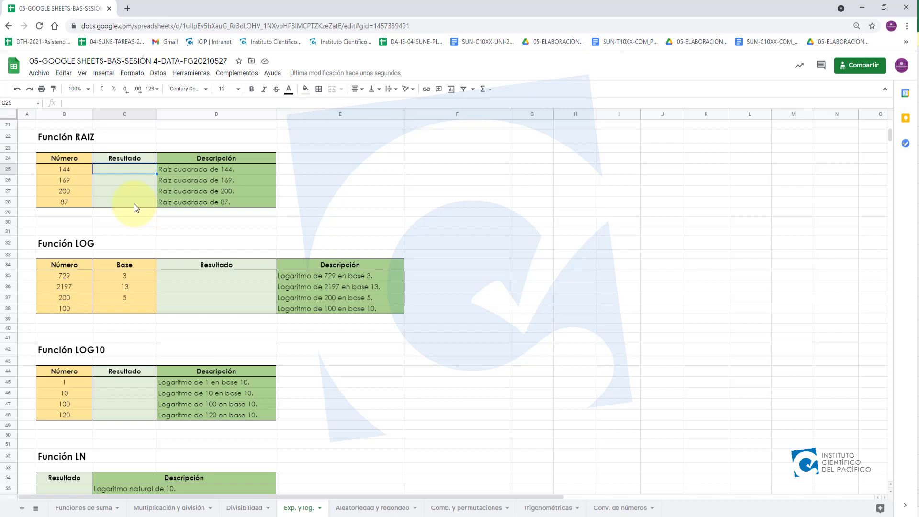
type("=RAI")
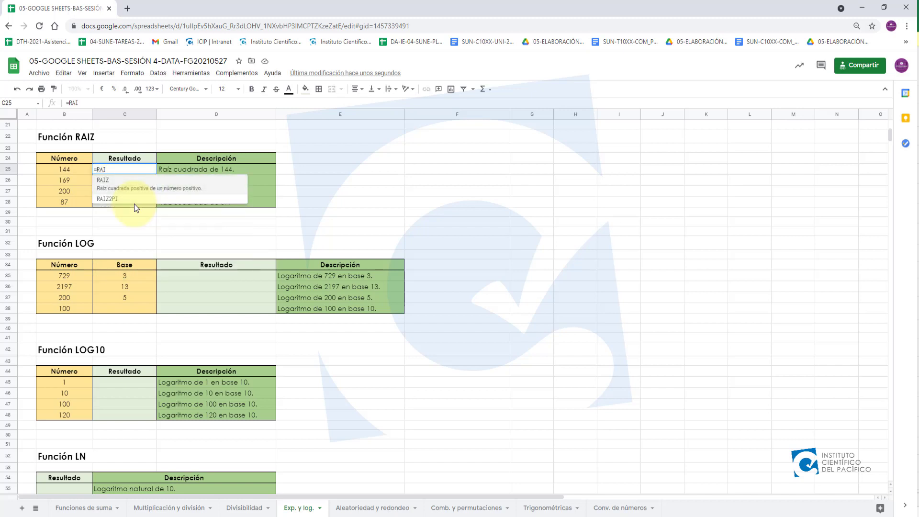
key("Tab")
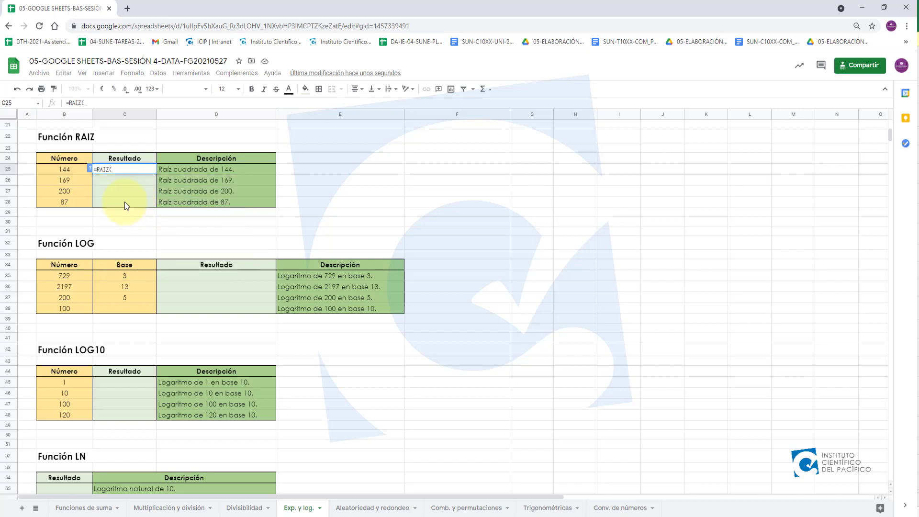
left_click(62, 171)
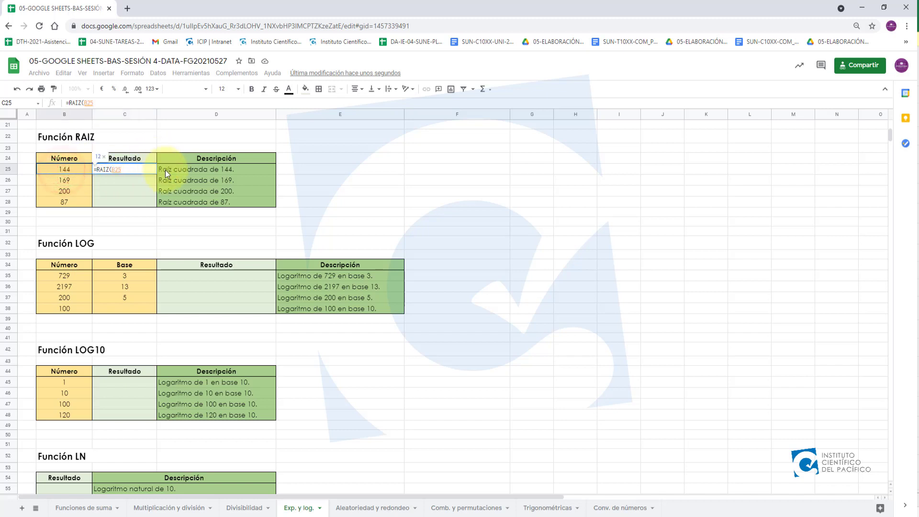
key("Return")
left_click(152, 169)
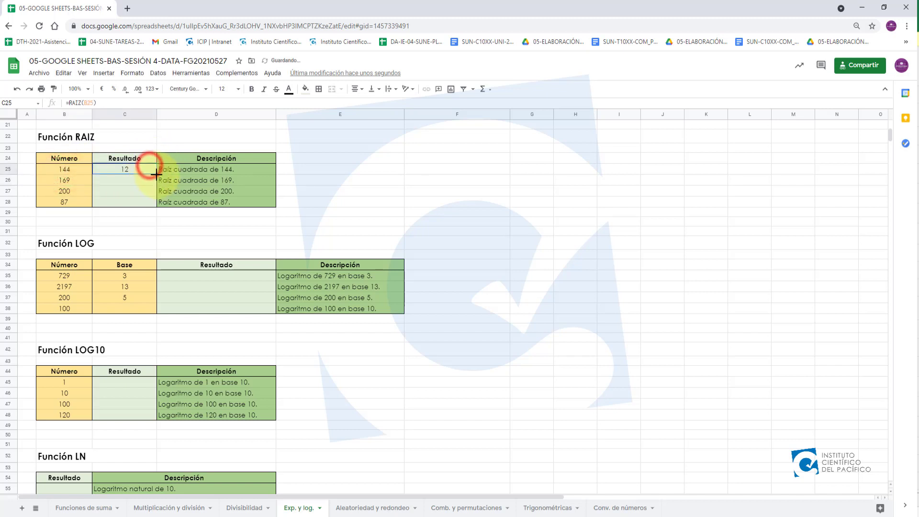
left_click_drag(157, 175, 155, 205)
Enter =LOG(B35;C35) in D35 of the LOG table and fill the formula down through D37.
scroll(147, 182, "down", 1)
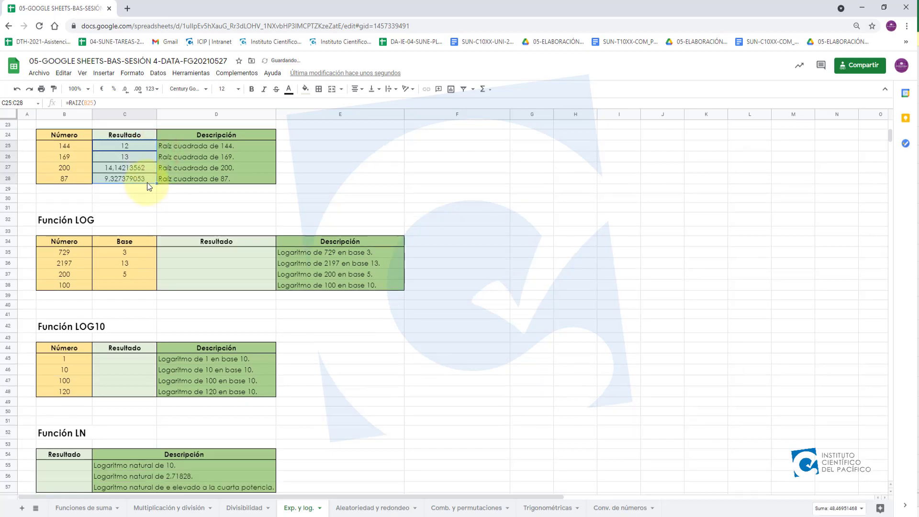
scroll(153, 181, "down", 2)
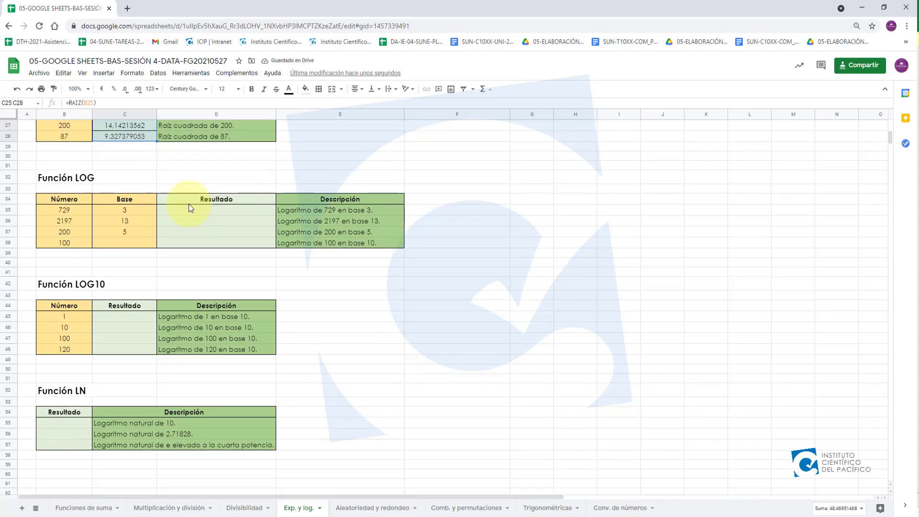
left_click(199, 212)
scroll(196, 208, "down", 1)
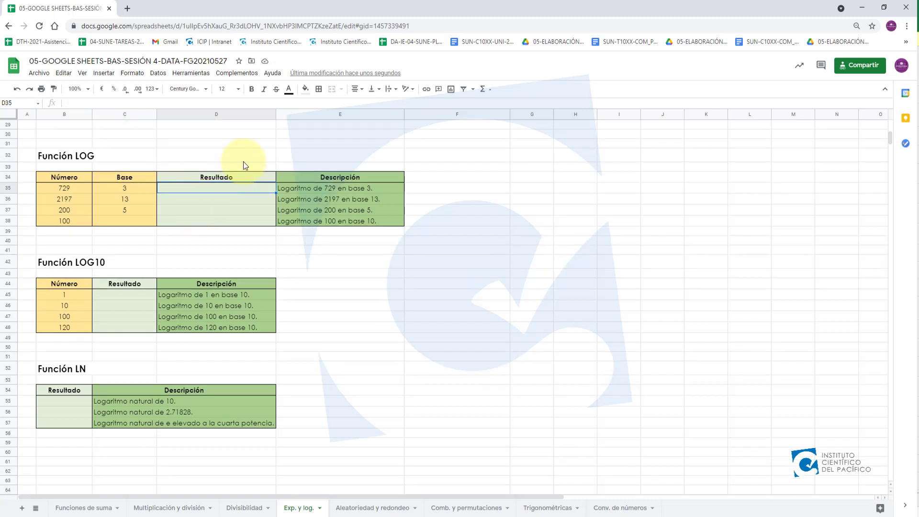
type("=L")
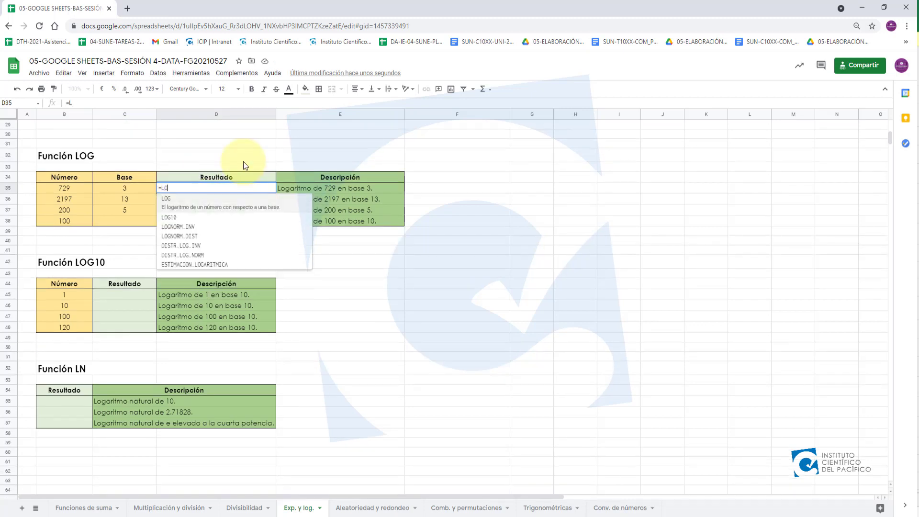
type("O")
key("Tab")
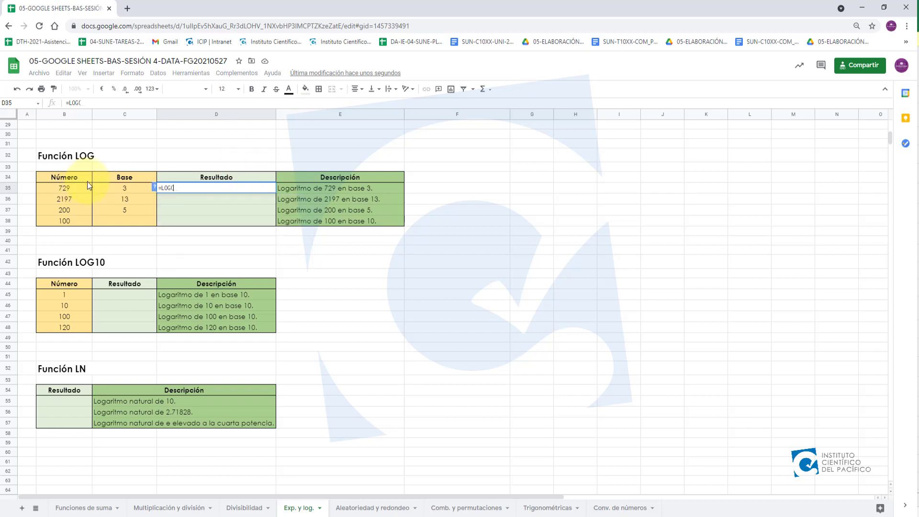
left_click(61, 188)
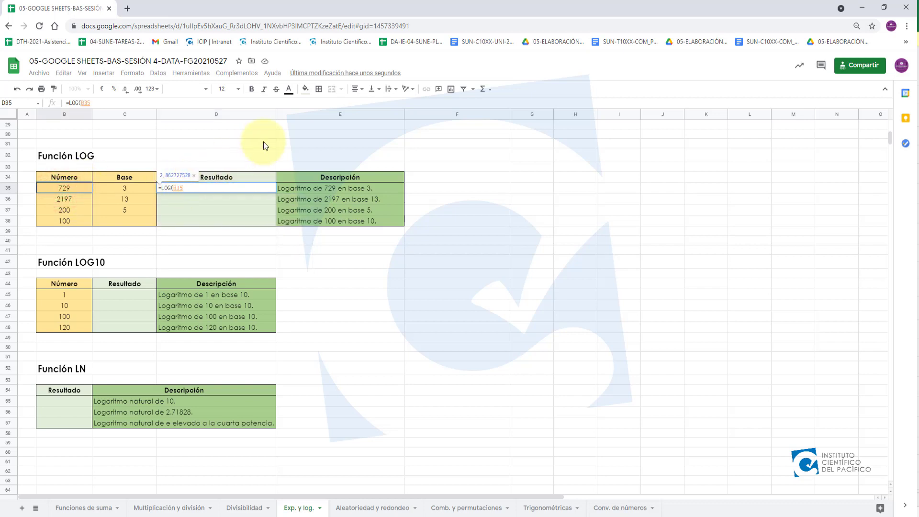
type(";")
left_click(122, 190)
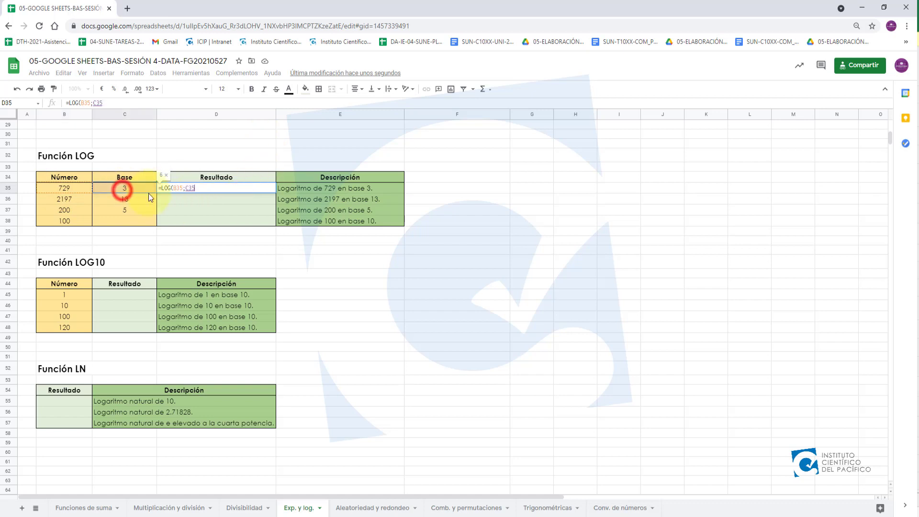
key("Return")
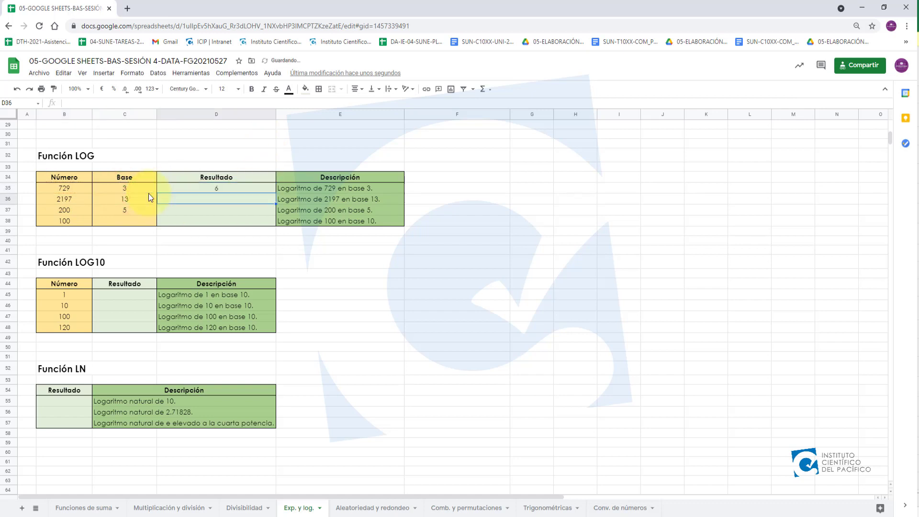
left_click(180, 189)
left_click_drag(276, 193, 268, 214)
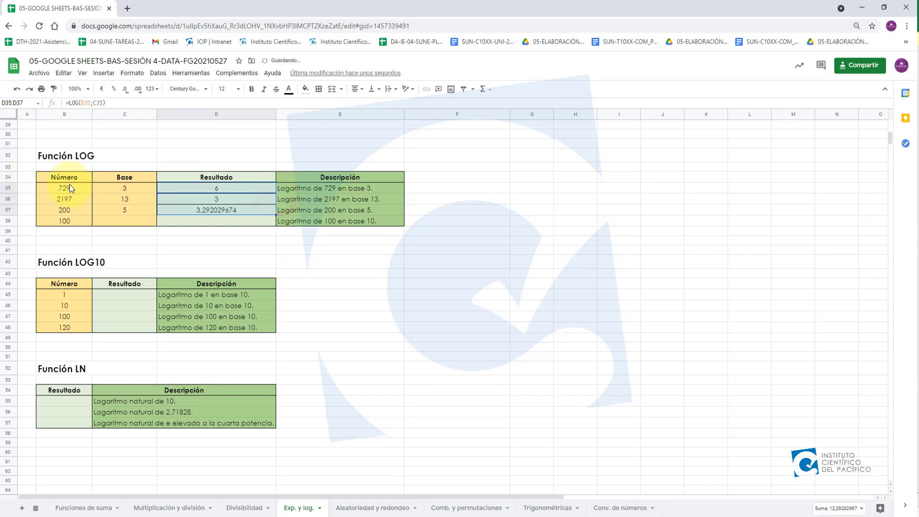
Enter =LOG(B38) without a base argument in D38 and compare the result with its description.
left_click(219, 220)
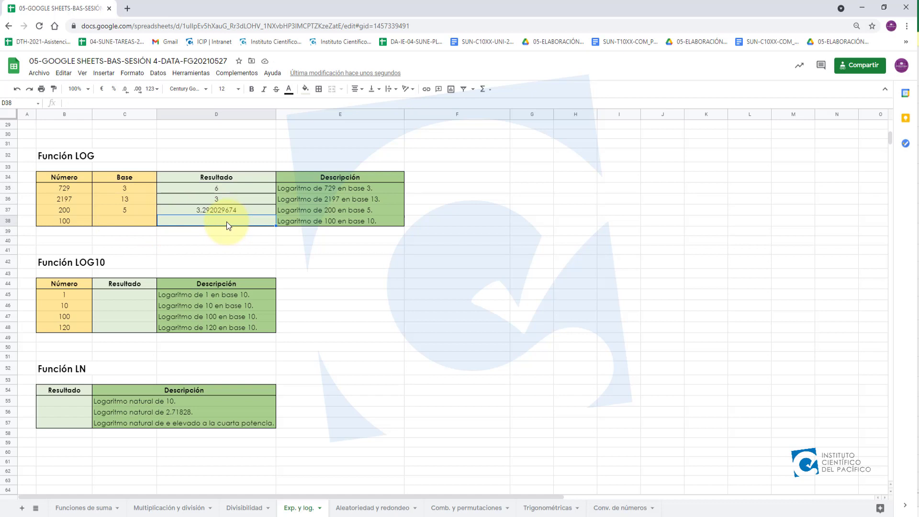
type("=")
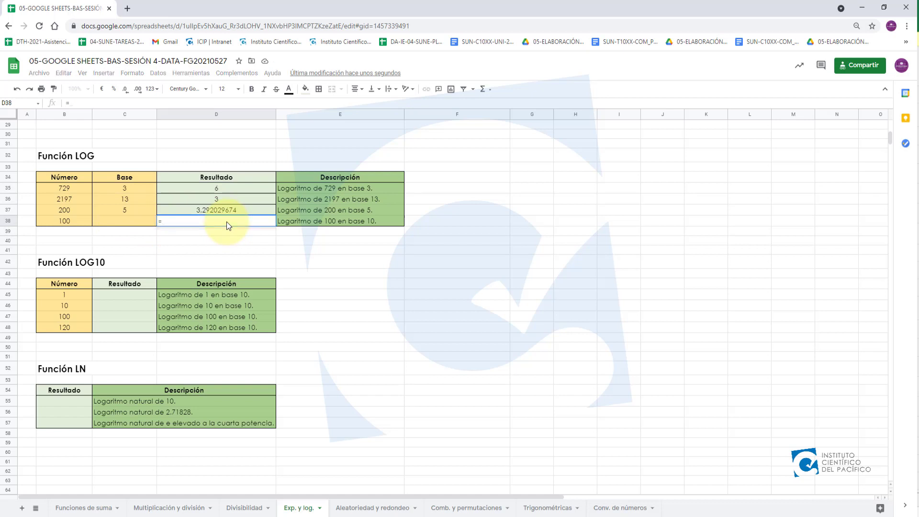
type("LOG(")
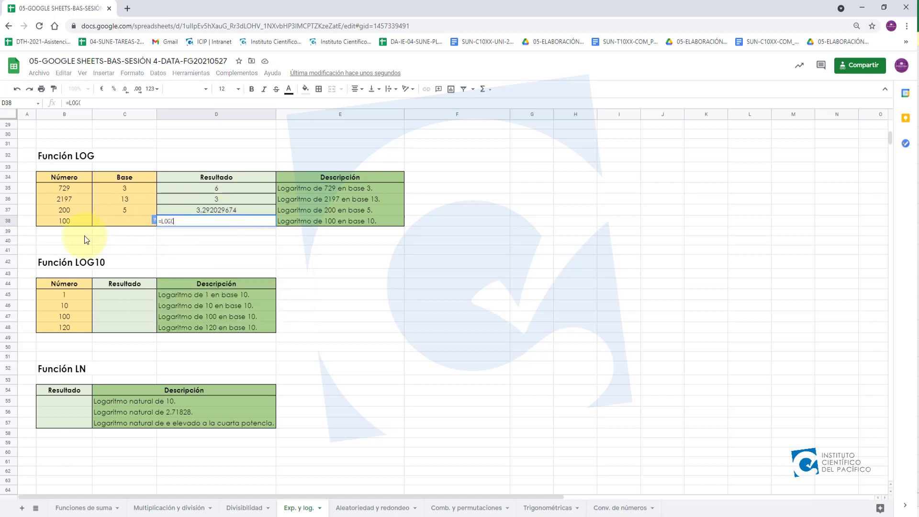
left_click(60, 222)
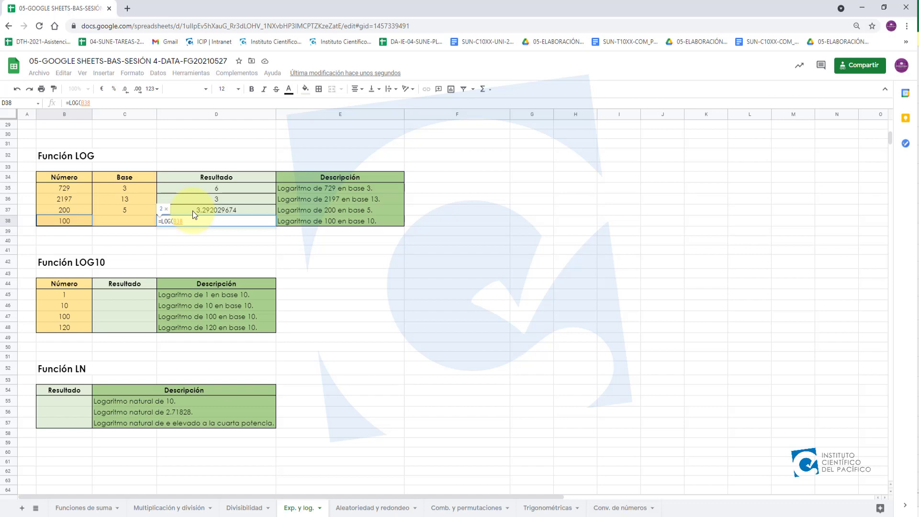
type(")")
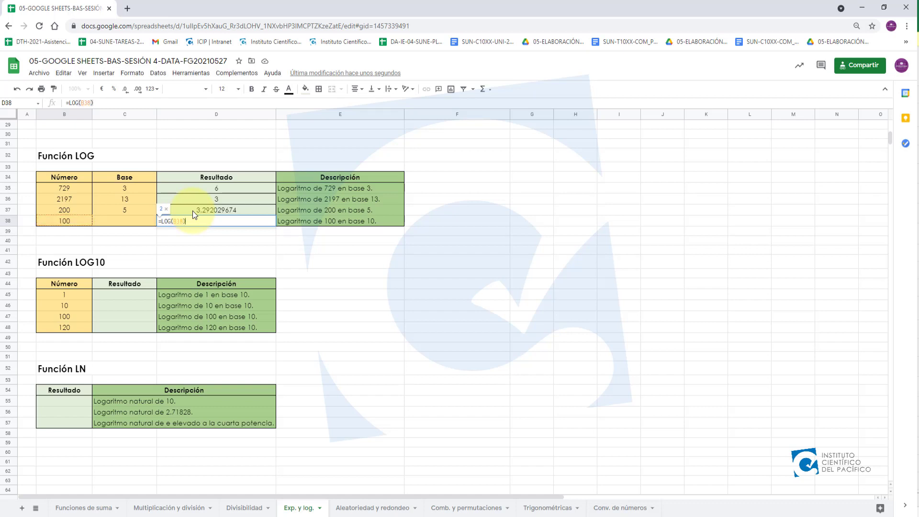
key("Return")
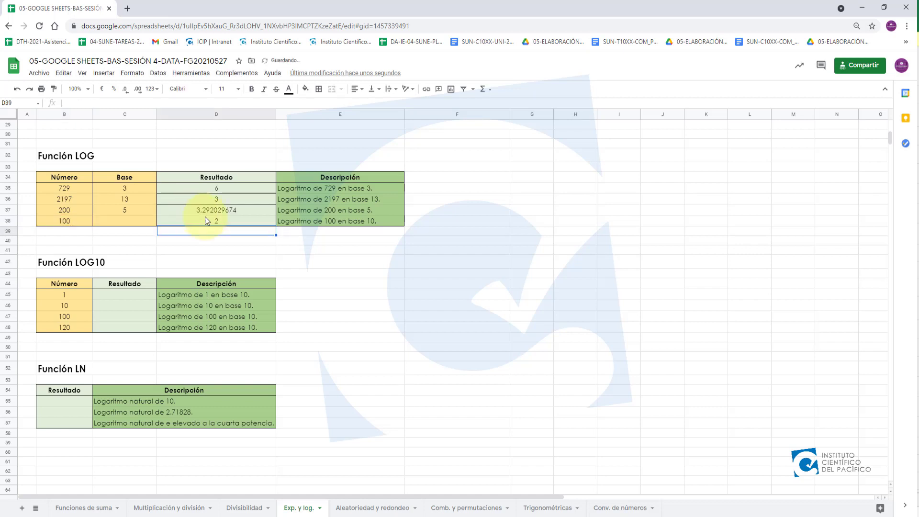
left_click(206, 220)
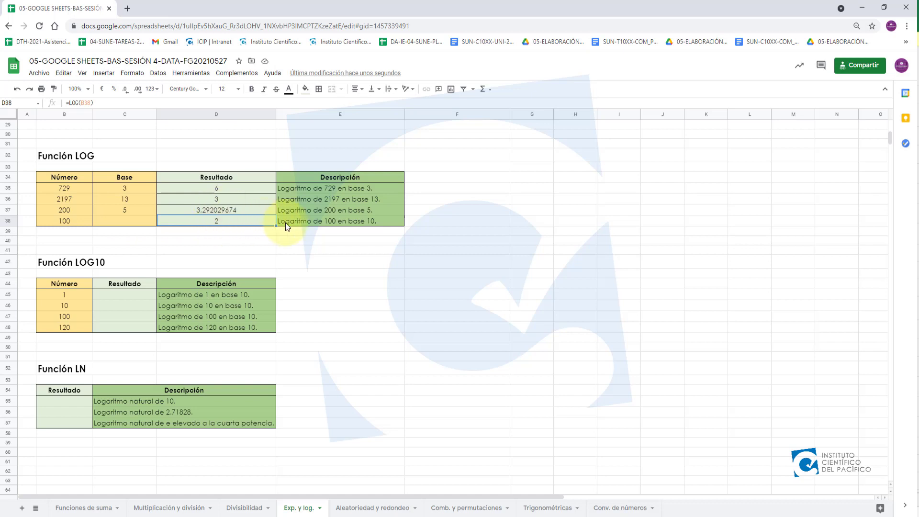
left_click(315, 221)
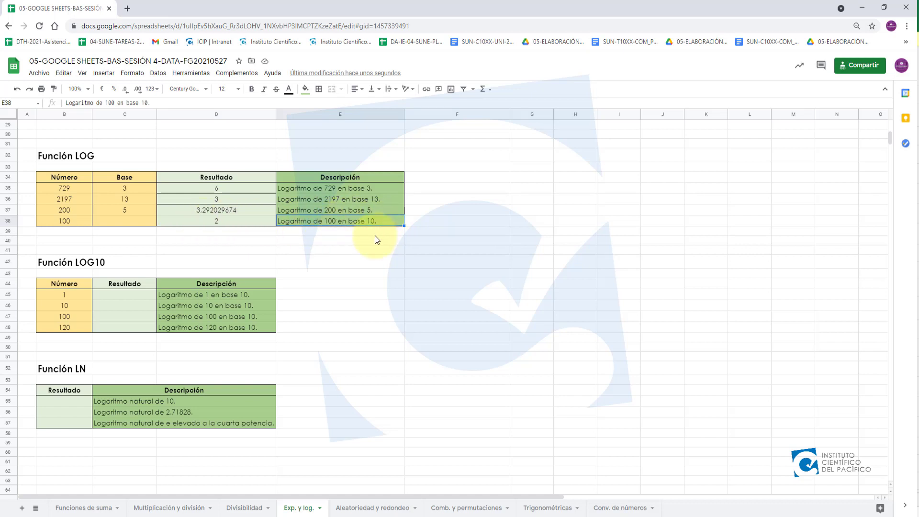
Enter =LOG10(B45) in C45 of the LOG10 table and fill the formula down through C48.
scroll(279, 260, "down", 2)
left_click(138, 246)
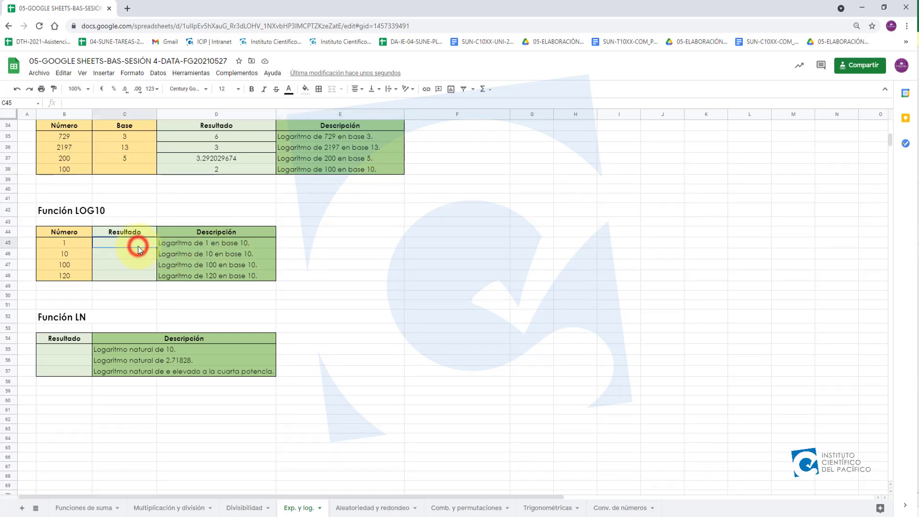
type("=LOG")
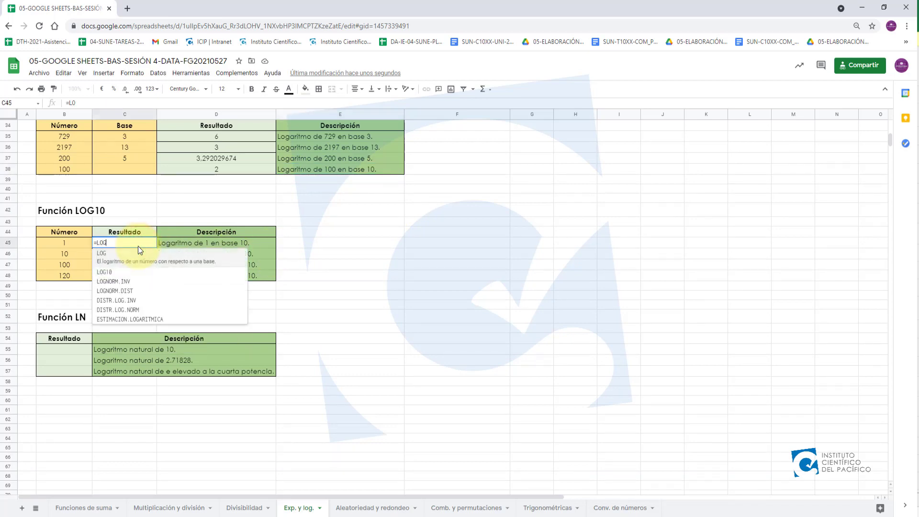
type("10")
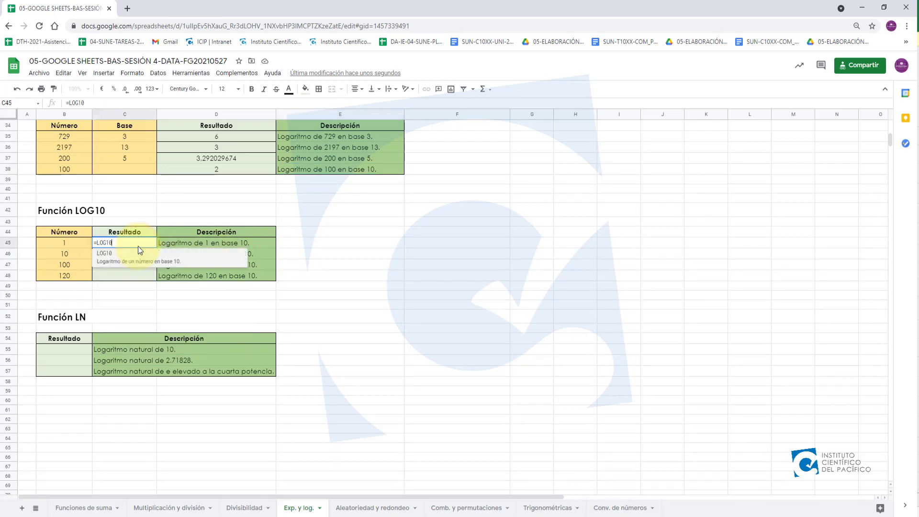
key("Tab")
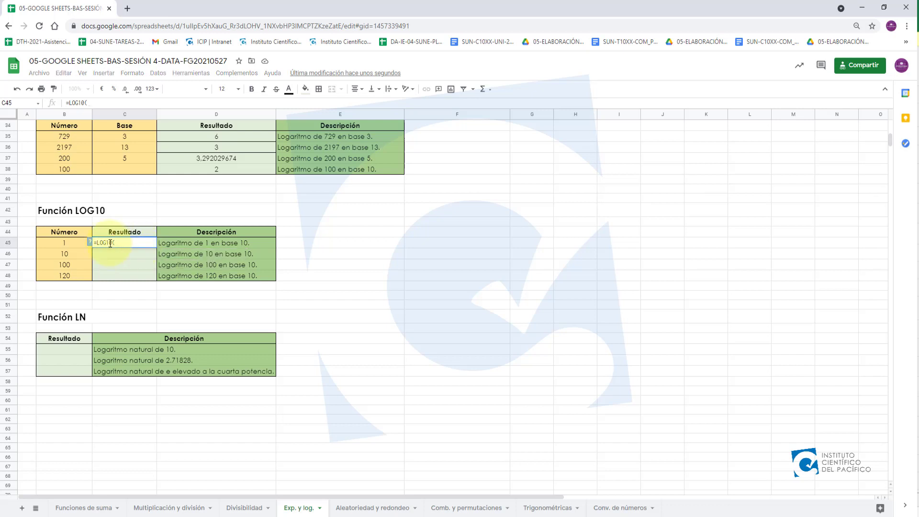
left_click(67, 243)
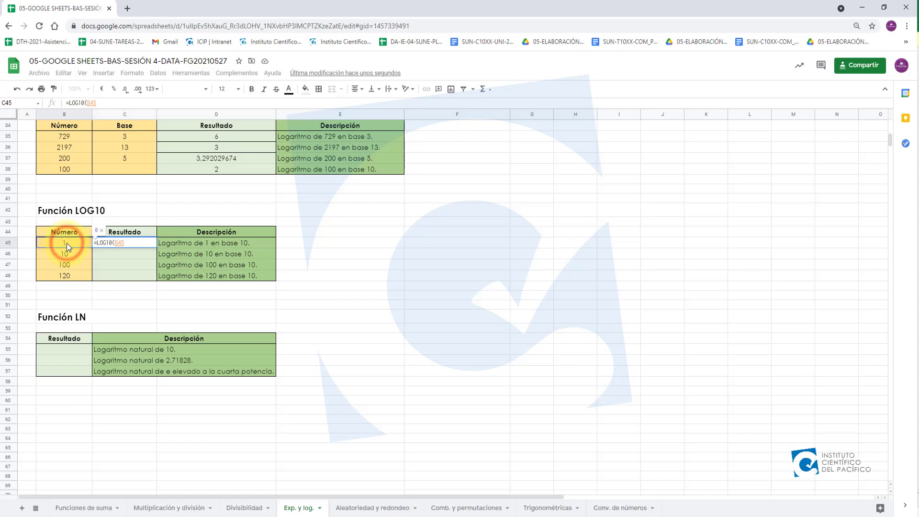
key("Return")
left_click(134, 241)
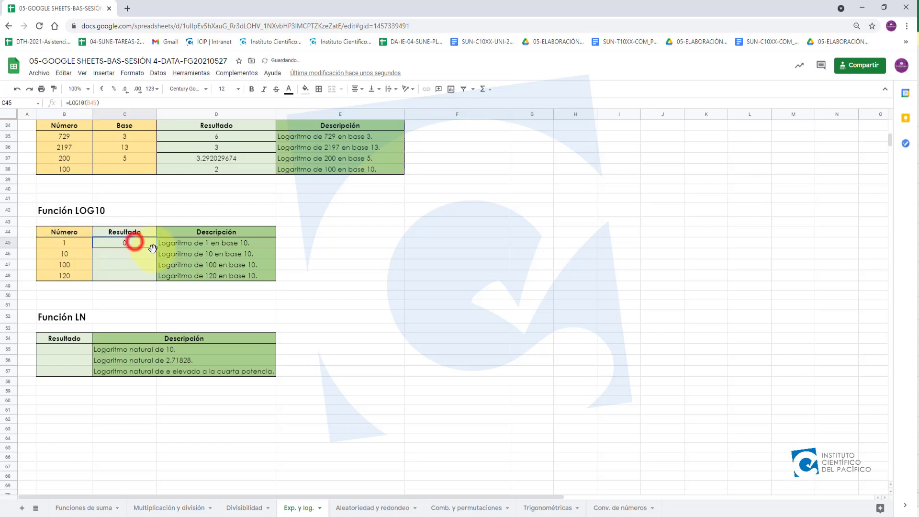
left_click_drag(157, 247, 149, 280)
Enter =LN(10) in B55 of the LN table for the natural logarithm of 10.
left_click(67, 353)
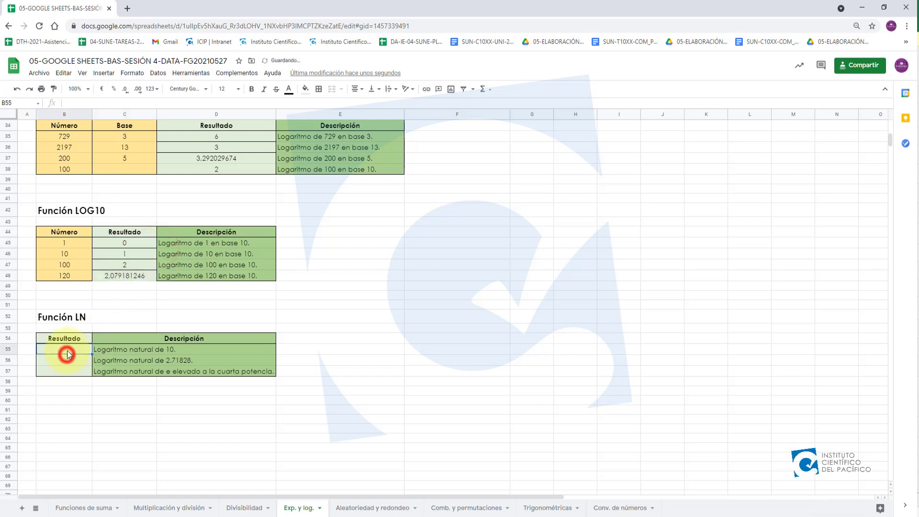
scroll(70, 347, "down", 1)
scroll(53, 336, "down", 4)
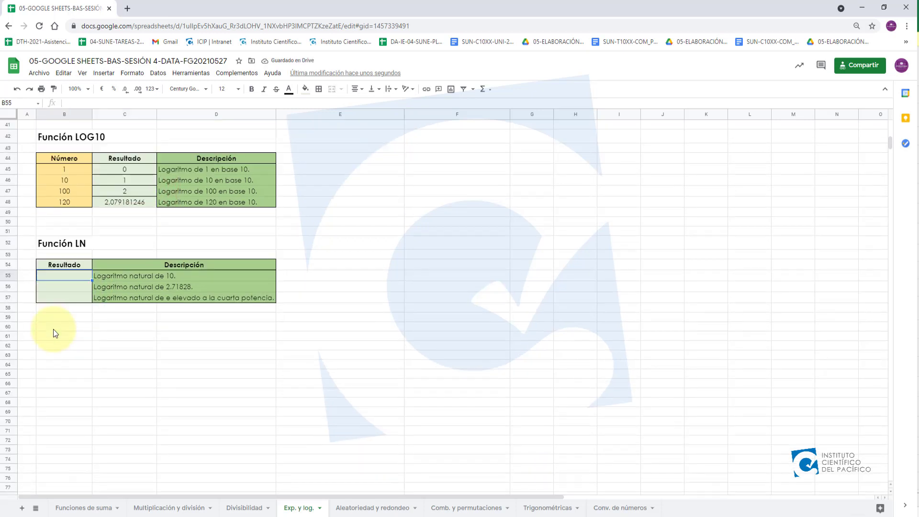
scroll(53, 329, "down", 1)
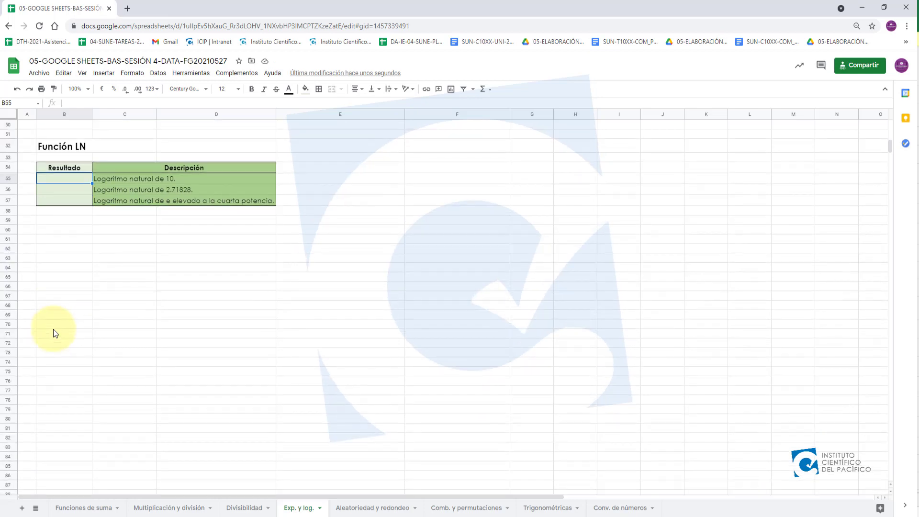
type("=LN")
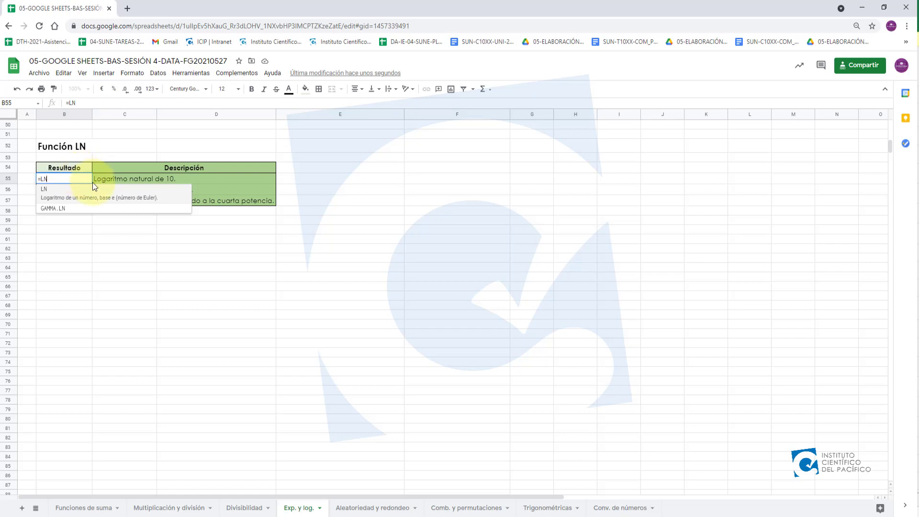
type("(")
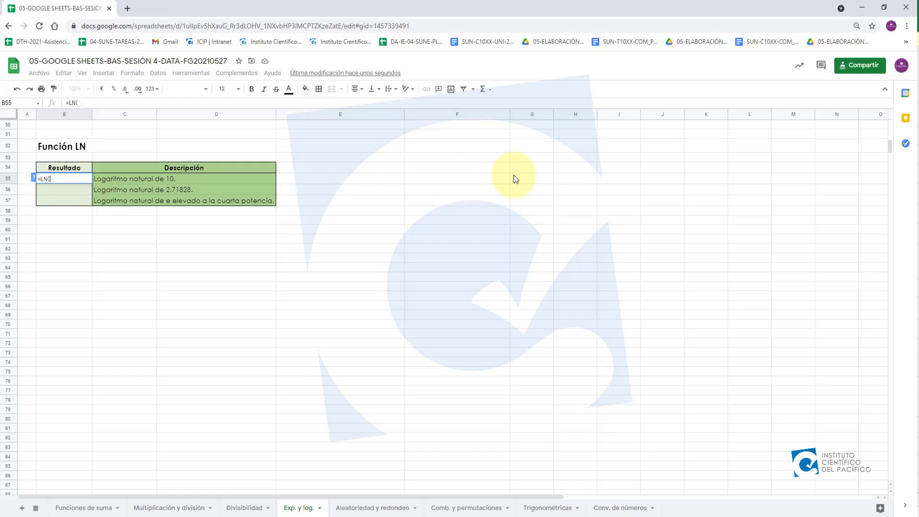
type("10")
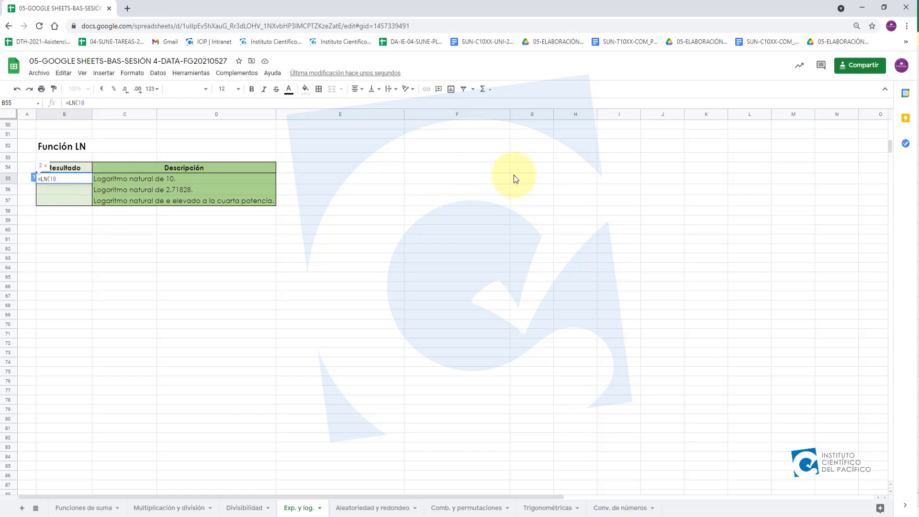
type(")")
key("Return")
Enter =LN(2,71828) in B56 of the LN table.
type("=LN(")
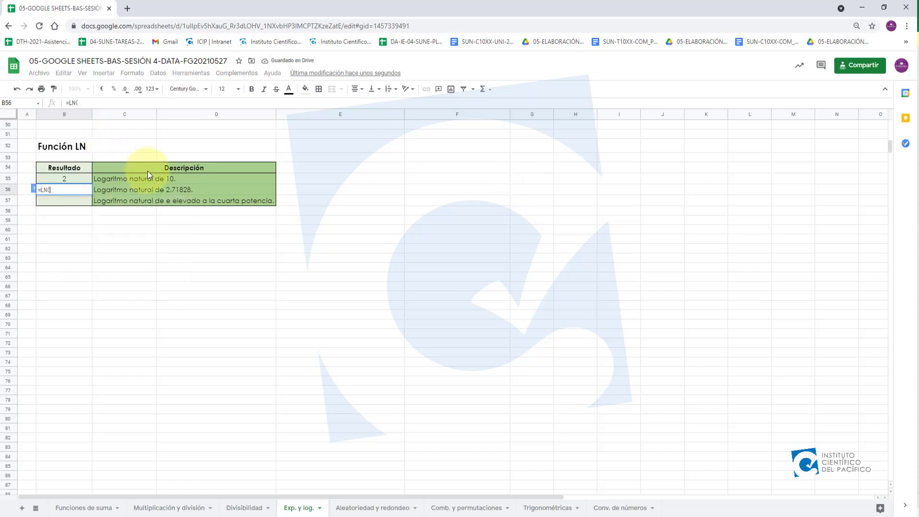
type("2,")
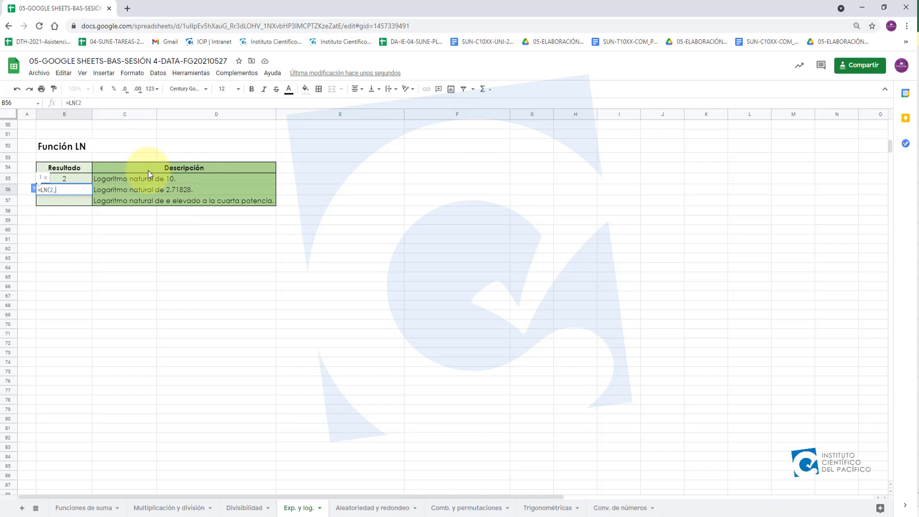
type("71828)")
key("Return")
Enter =LN(EXP(4)) in B57 to calculate the natural logarithm of e raised to the fourth power.
type("=")
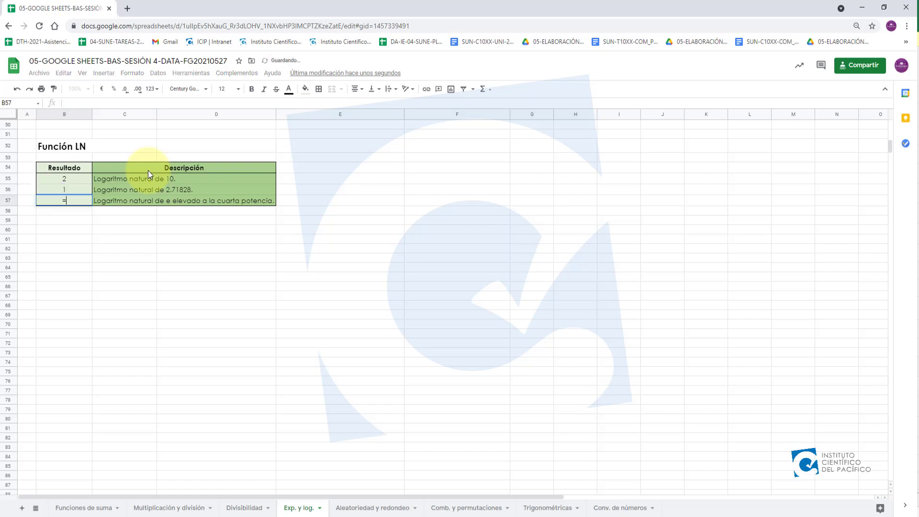
type("LN(")
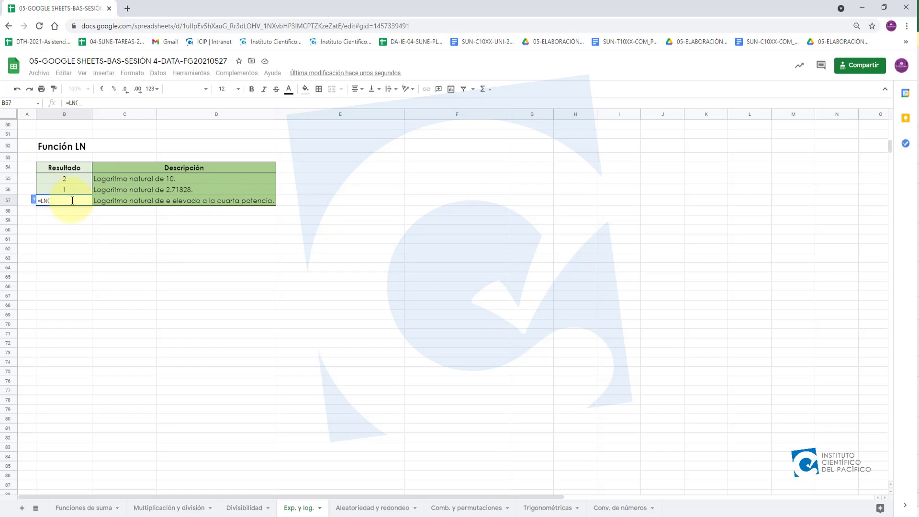
type("EX")
type("P(")
type("4")
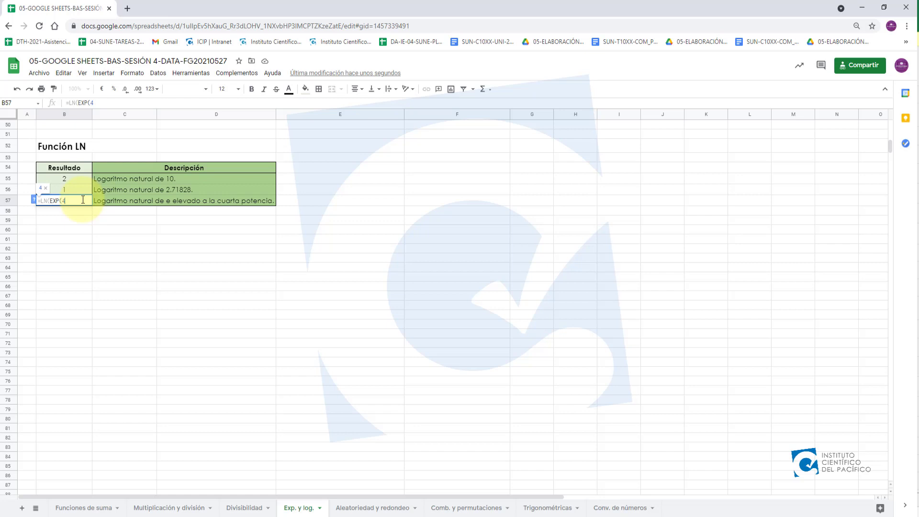
type("))")
key("Return")
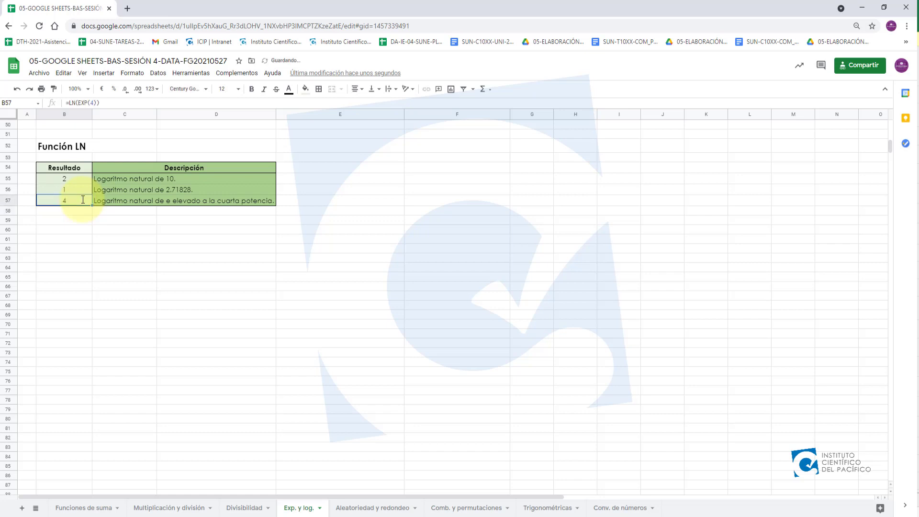